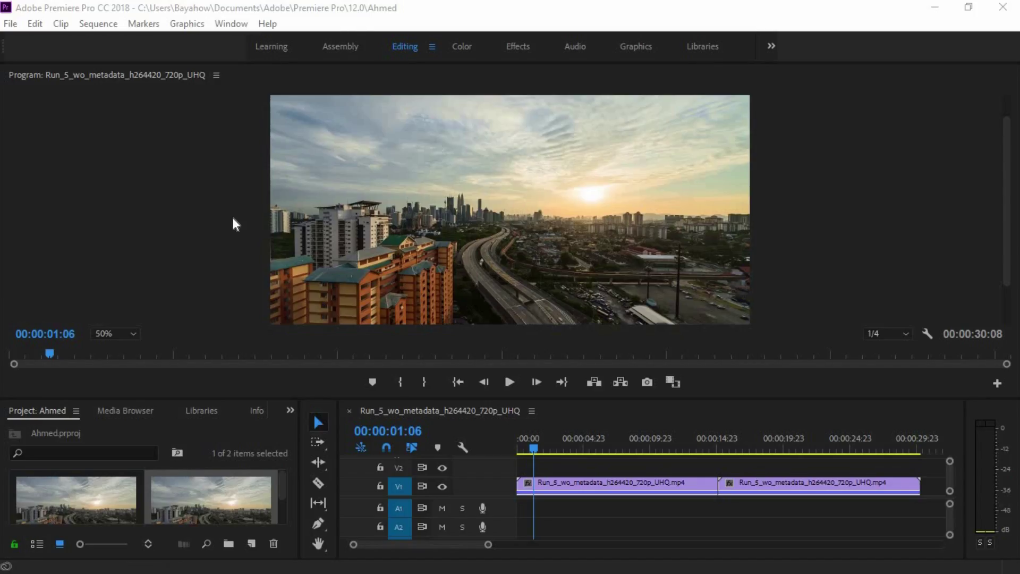
- Scrub the sunset sequence preview through 00:00:04:23 up to 00:00:06:19
click(228, 237)
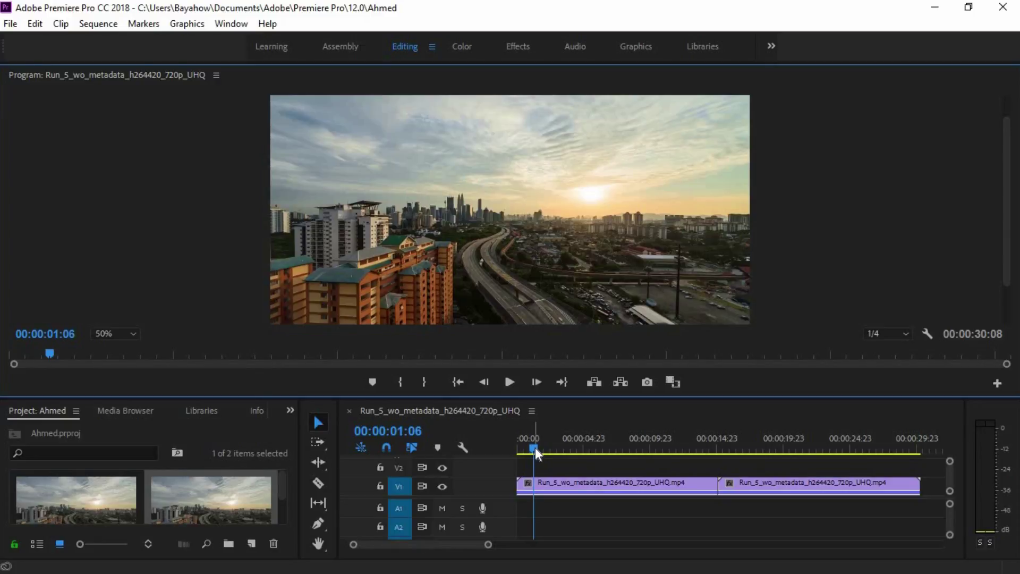
drag(535, 447, 549, 450)
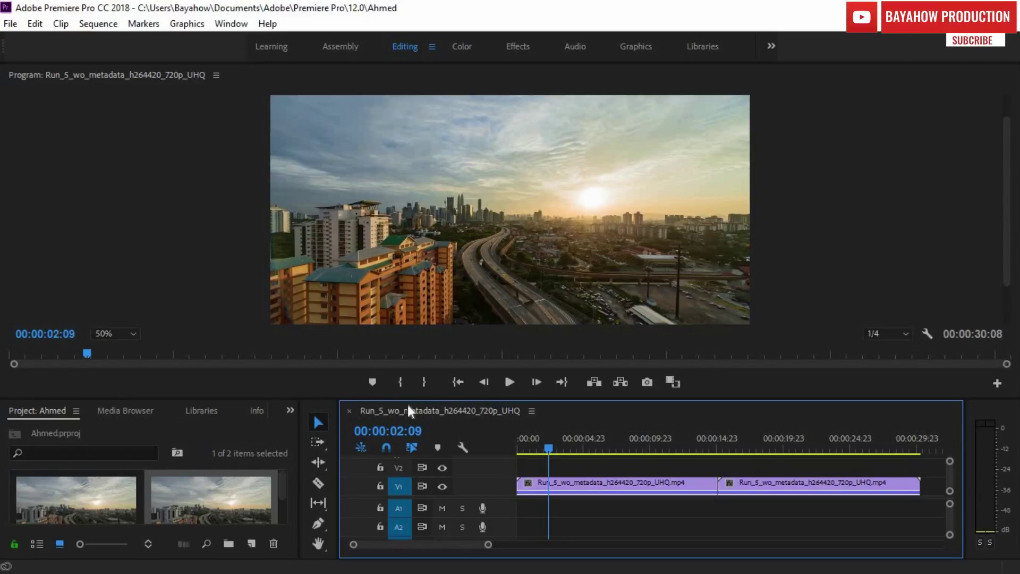
drag(549, 448, 583, 449)
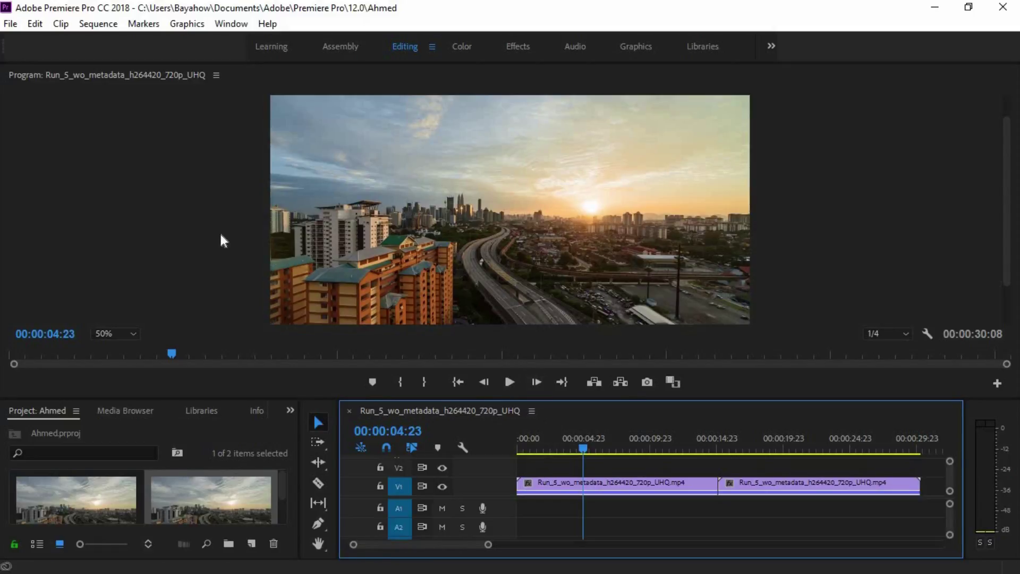
click(163, 222)
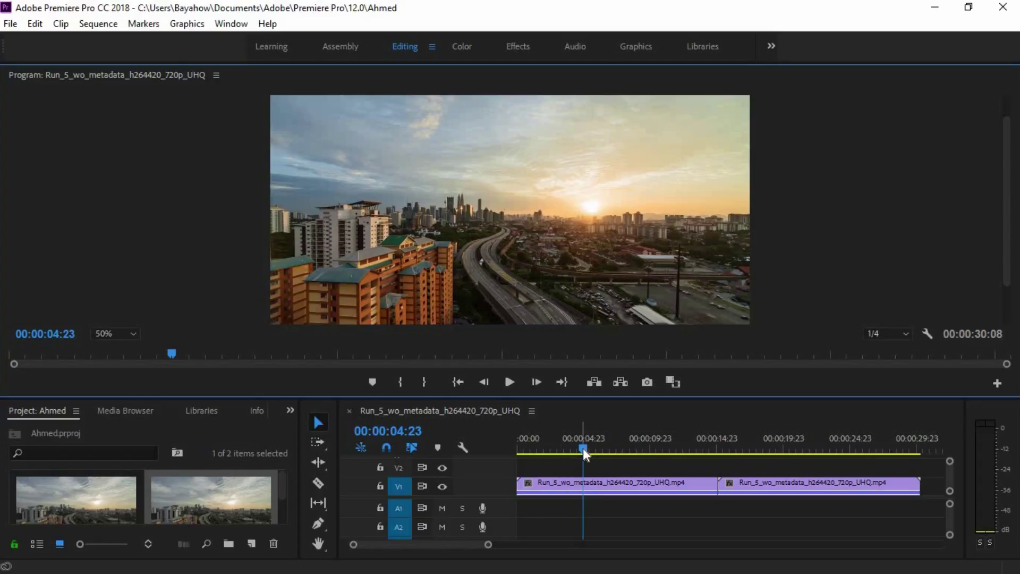
drag(583, 445, 607, 446)
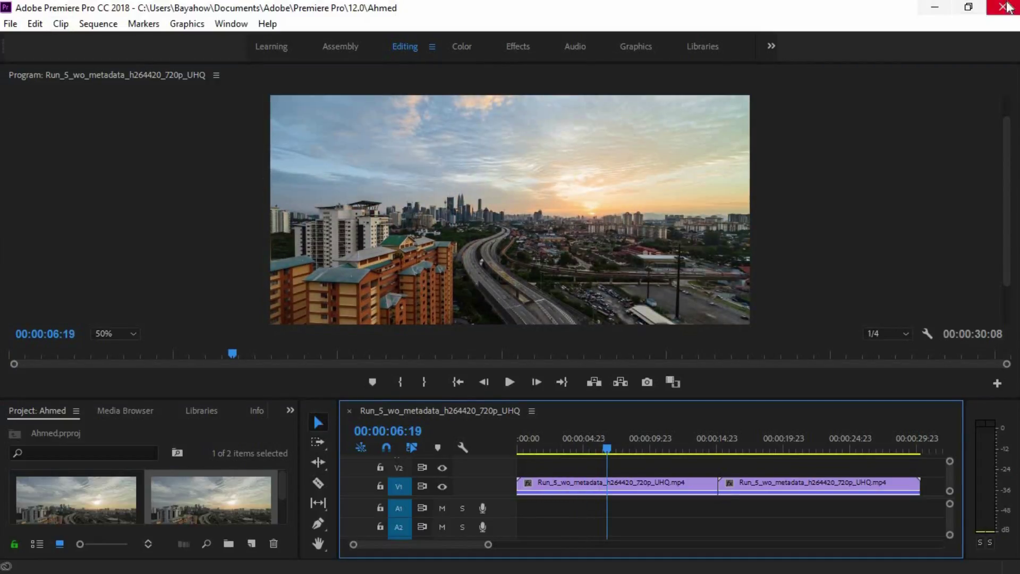
- Restore the Premiere window, move it right, and bring forward the browser's YouTube results
click(968, 8)
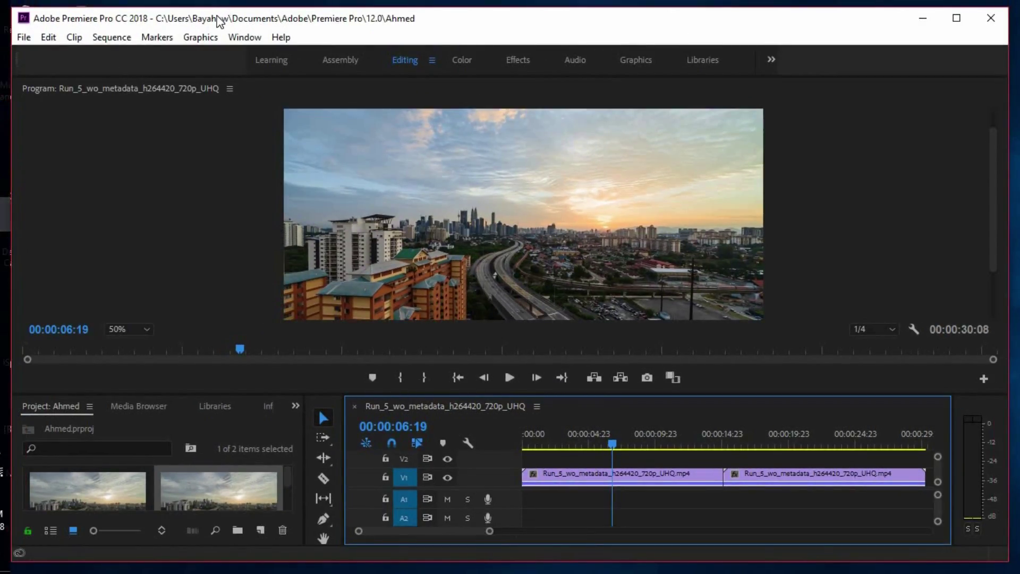
drag(230, 16, 300, 22)
click(18, 177)
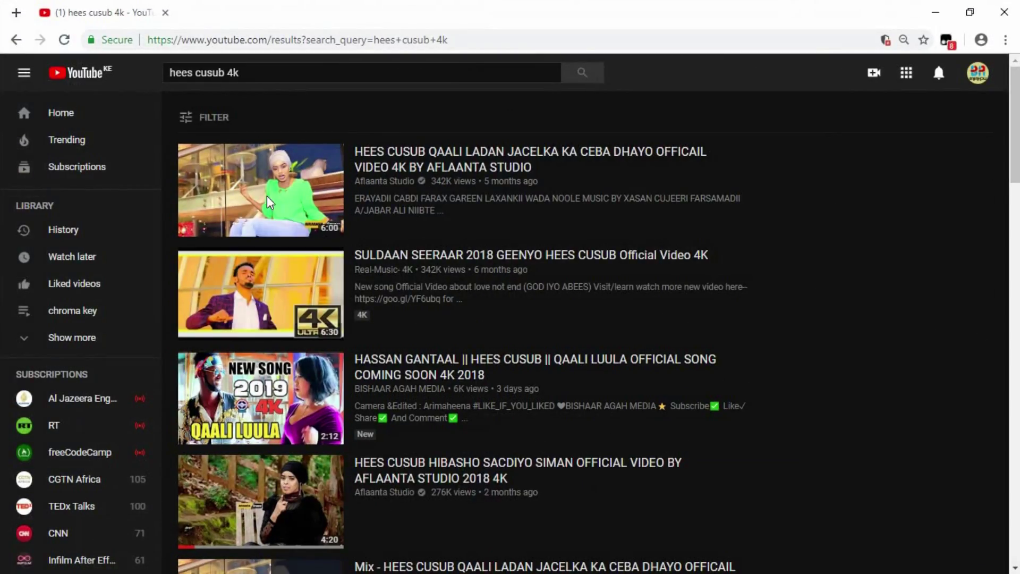
scroll(270, 202, down, 3)
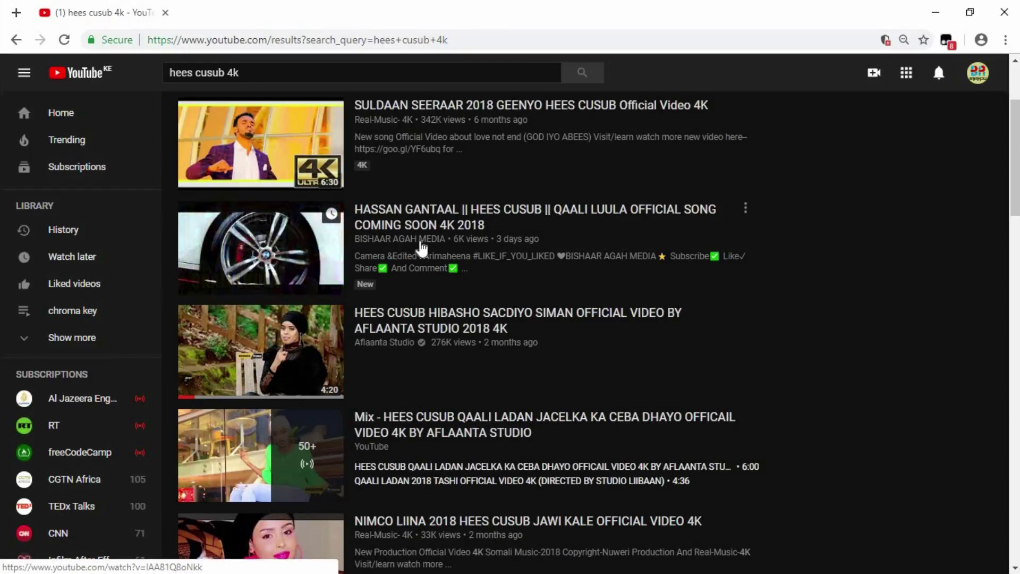
- Scroll down the 'hees cusub 4k' results to the NIMCO LIINA and SAMIR IYO XISHOOD videos
scroll(386, 332, down, 2)
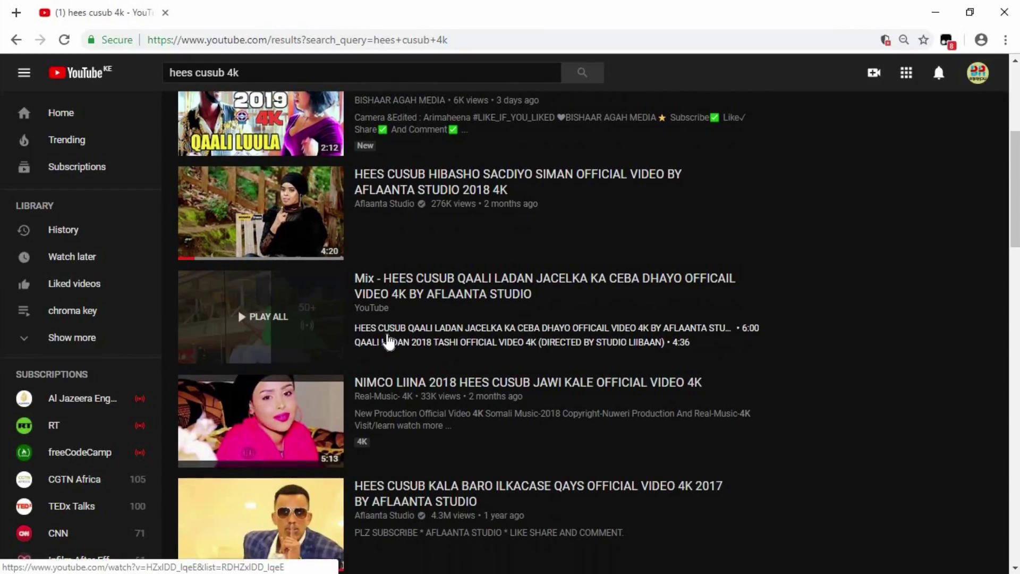
scroll(385, 340, down, 2)
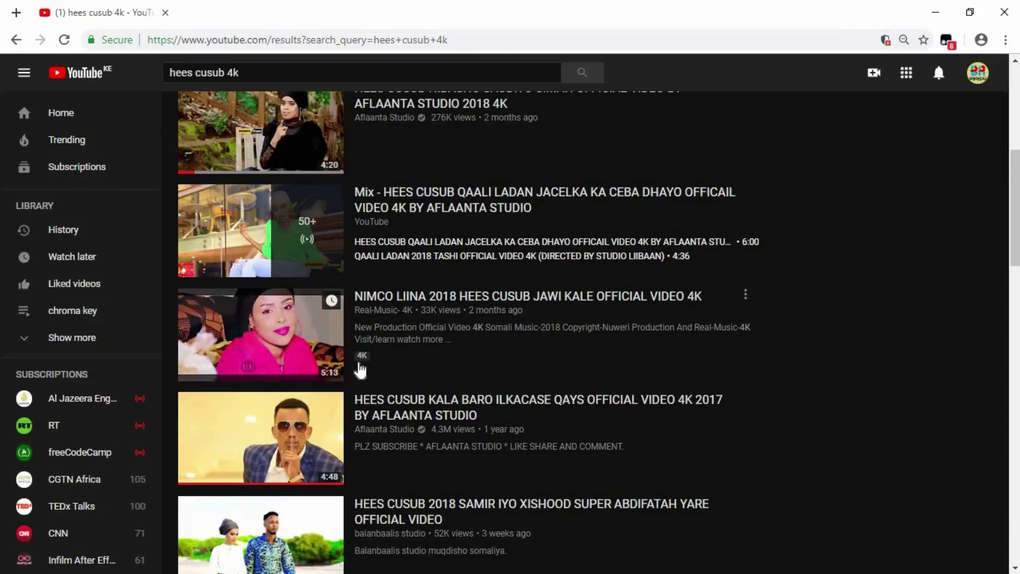
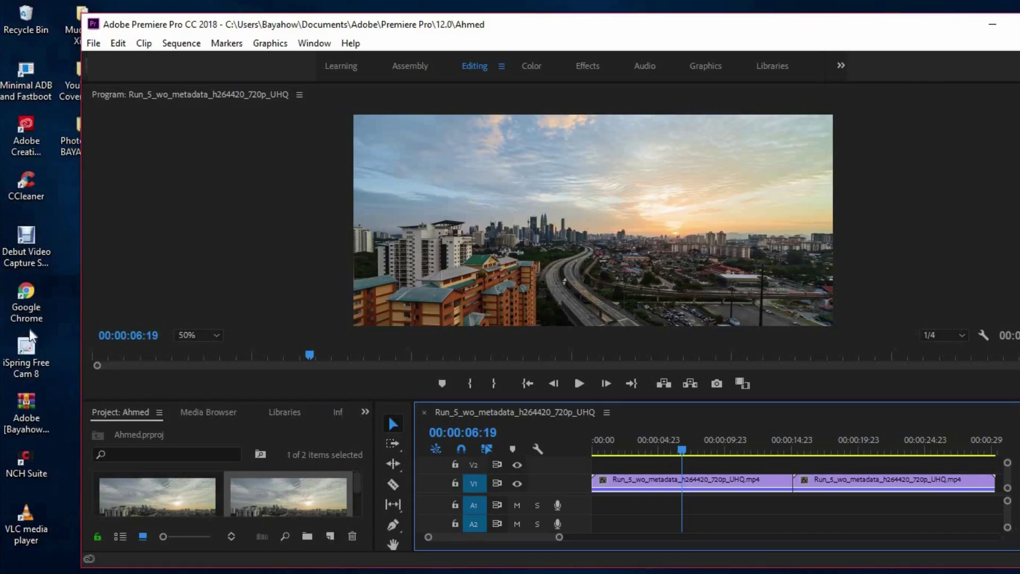
- Check the resolutions chart, maximize Premiere, and scrub the 30-second two-clip timelapse
click(22, 285)
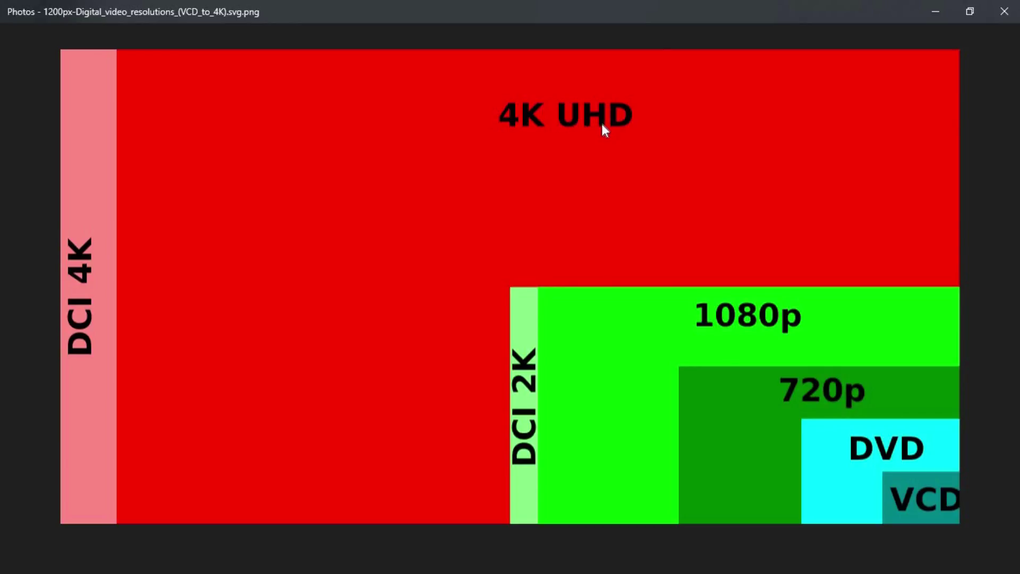
click(939, 11)
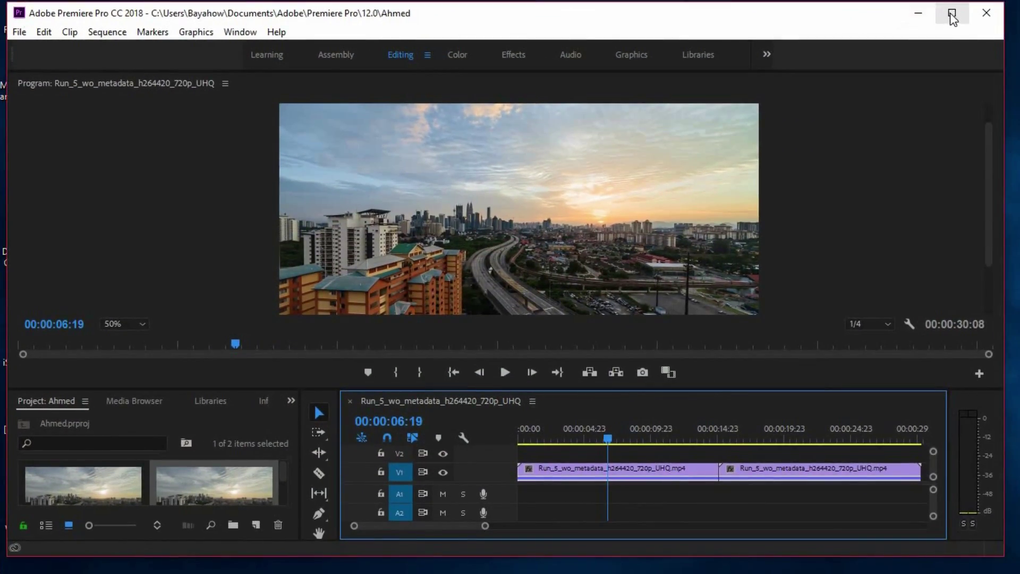
click(952, 12)
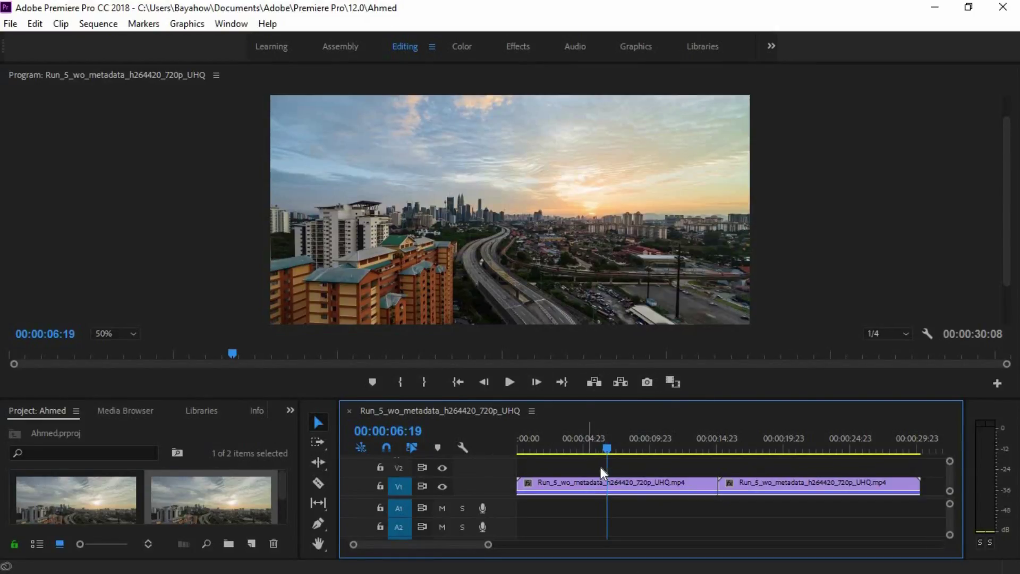
drag(606, 447, 576, 449)
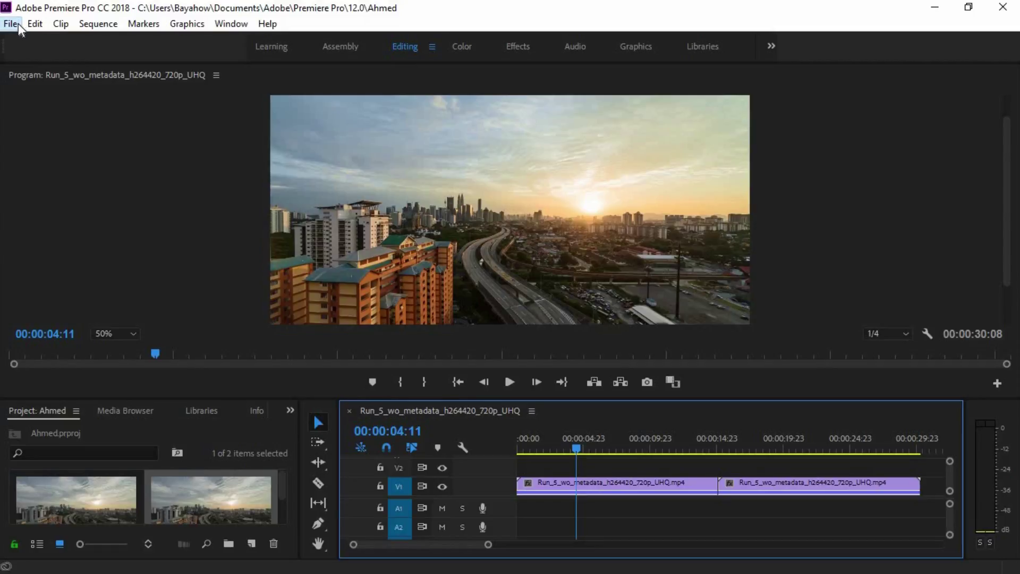
- Open Export Media settings for the sequence and keep H.264 as the format
click(35, 24)
mouse_move(12, 28)
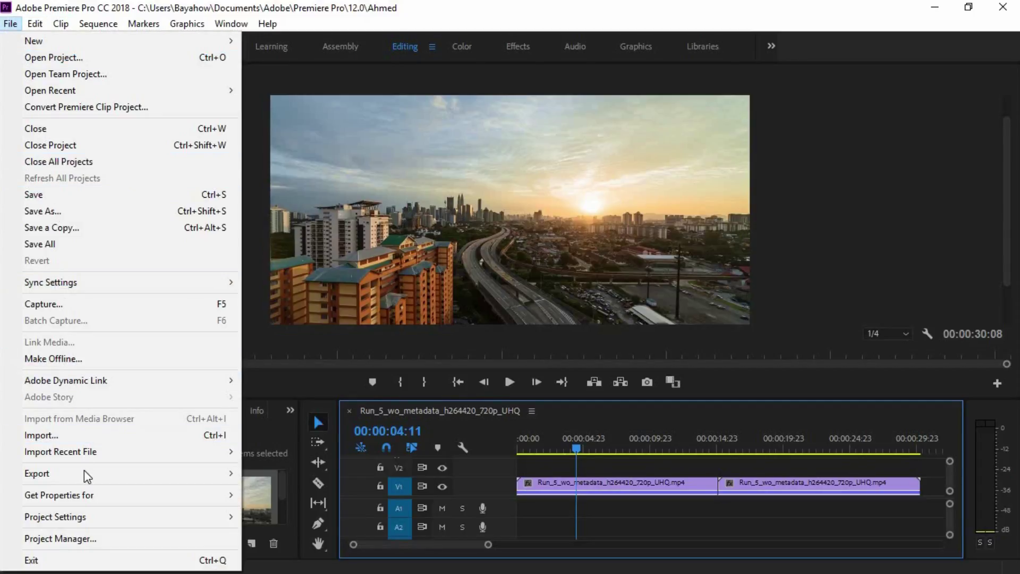
mouse_move(88, 470)
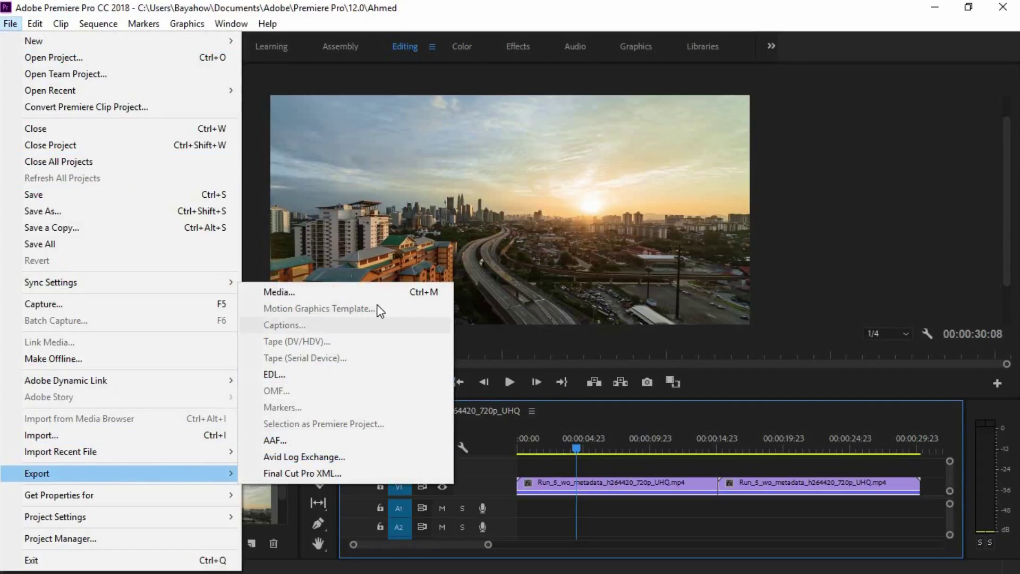
click(422, 293)
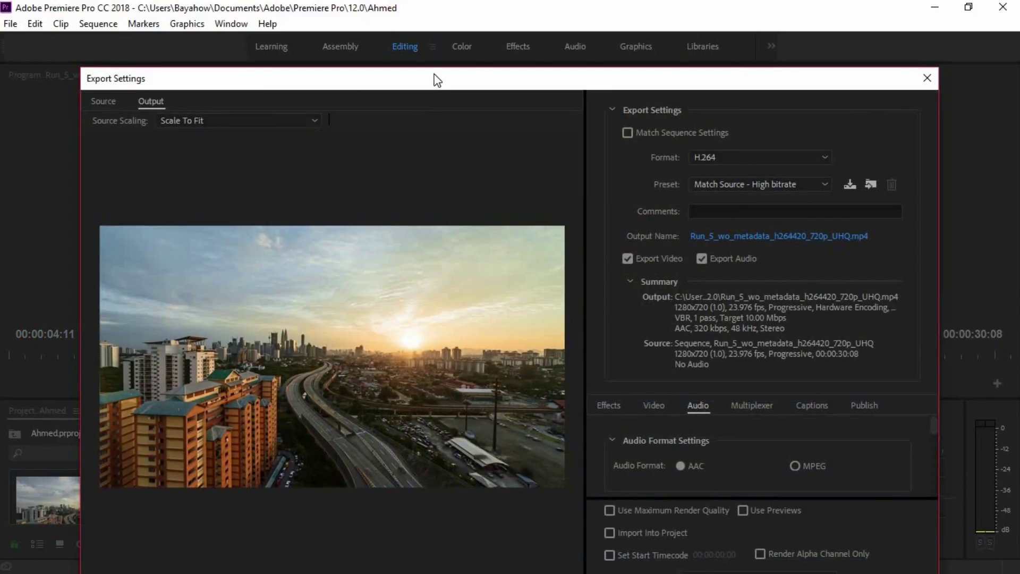
drag(437, 80, 437, 13)
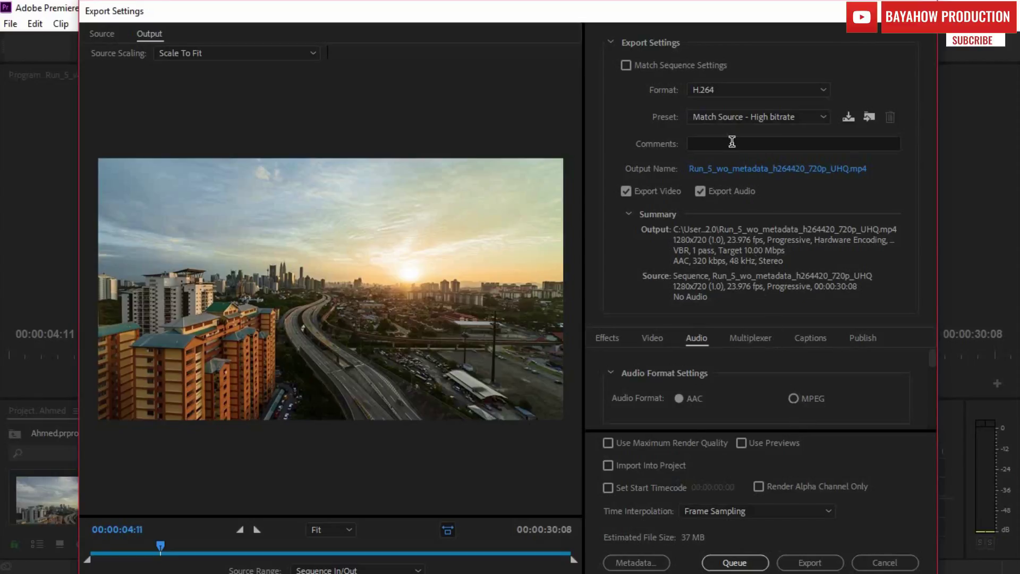
click(743, 90)
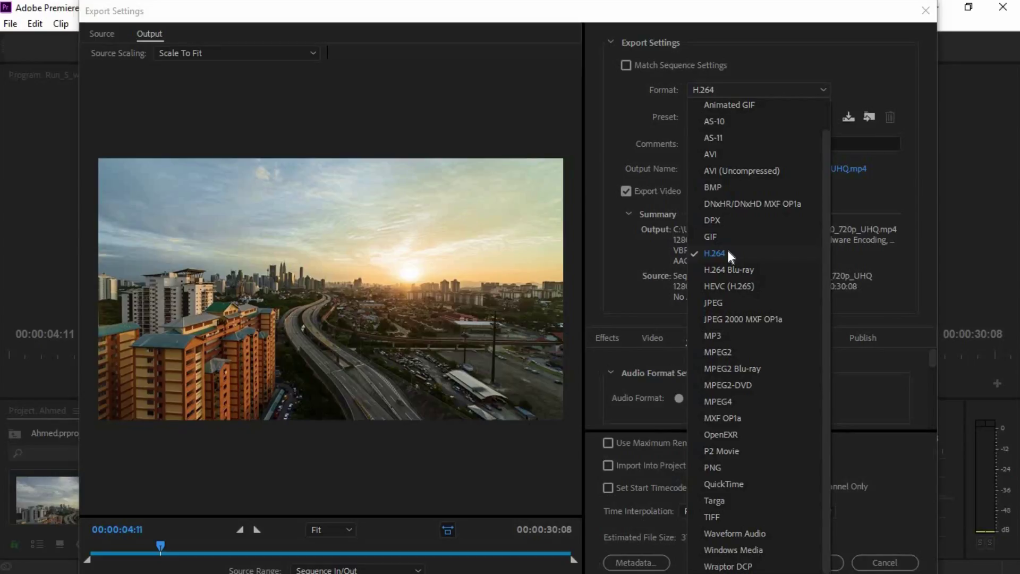
click(728, 251)
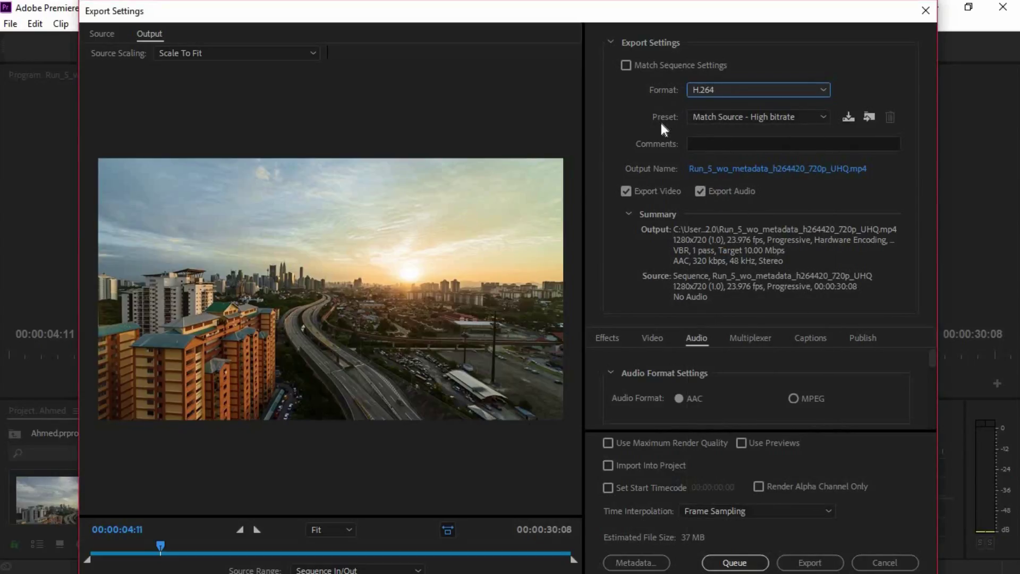
click(755, 119)
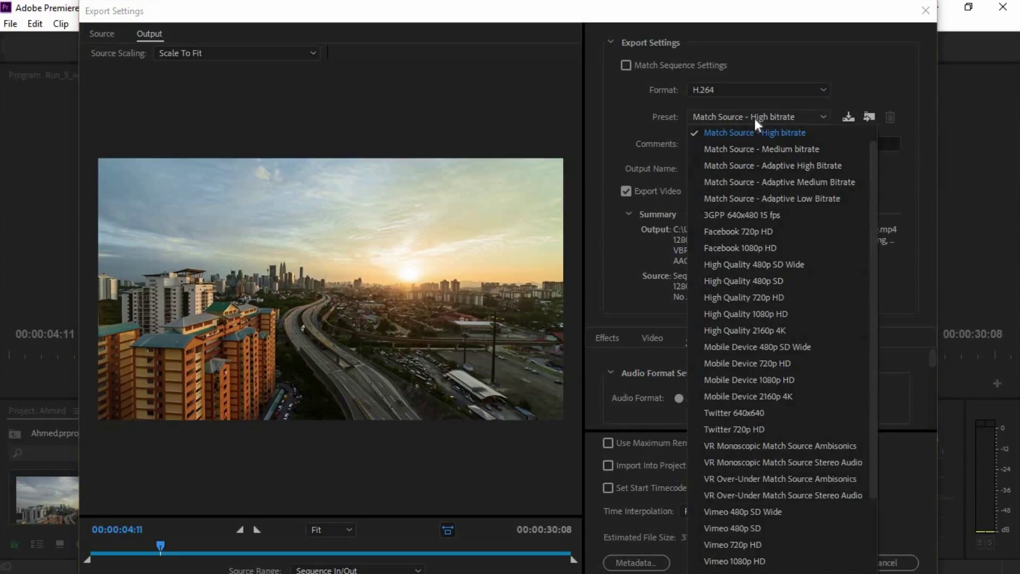
- Choose the YouTube 2160p 4K preset for 3840x2160 output at 40 Mbps
scroll(771, 478, down, 3)
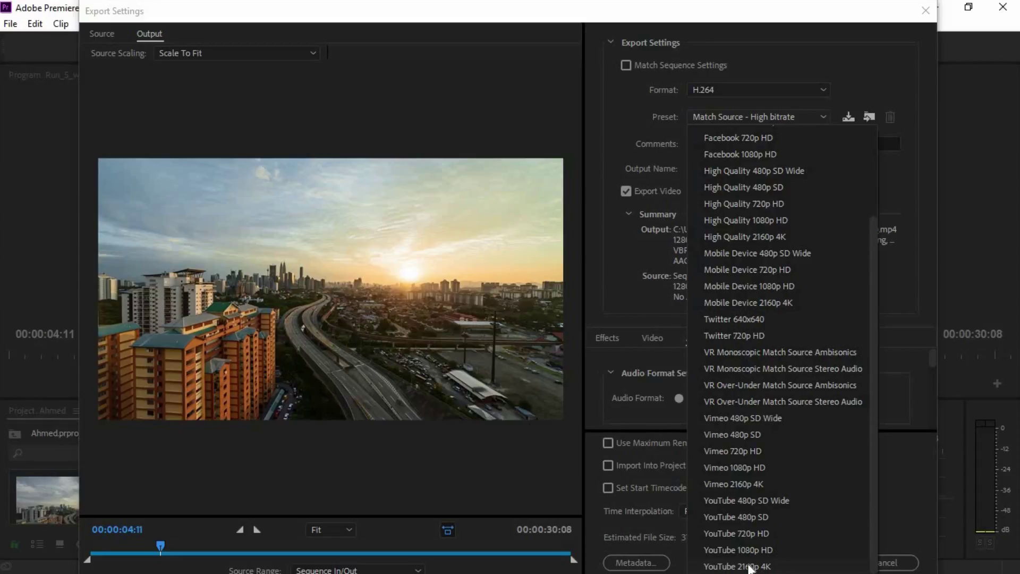
click(748, 562)
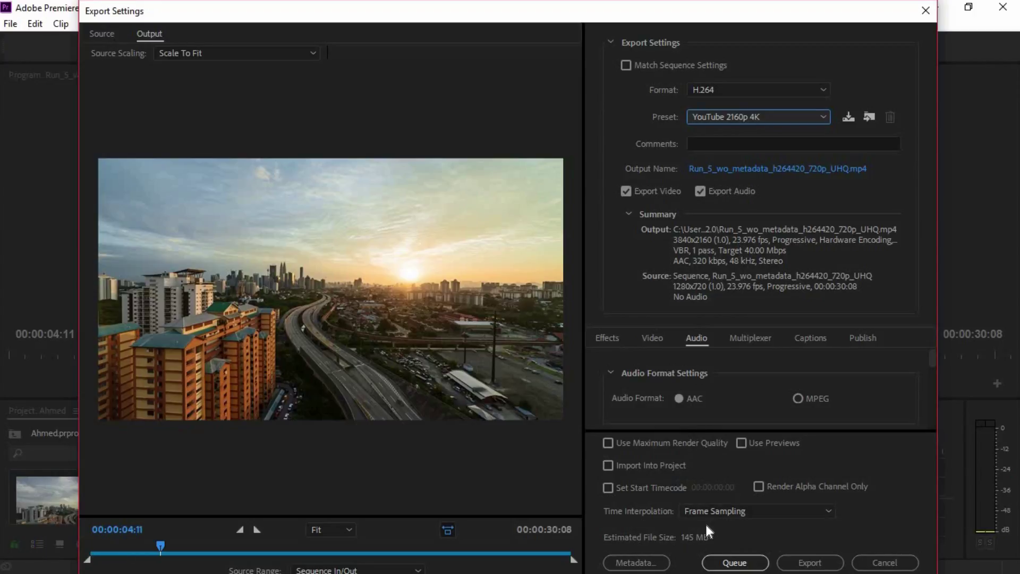
click(652, 338)
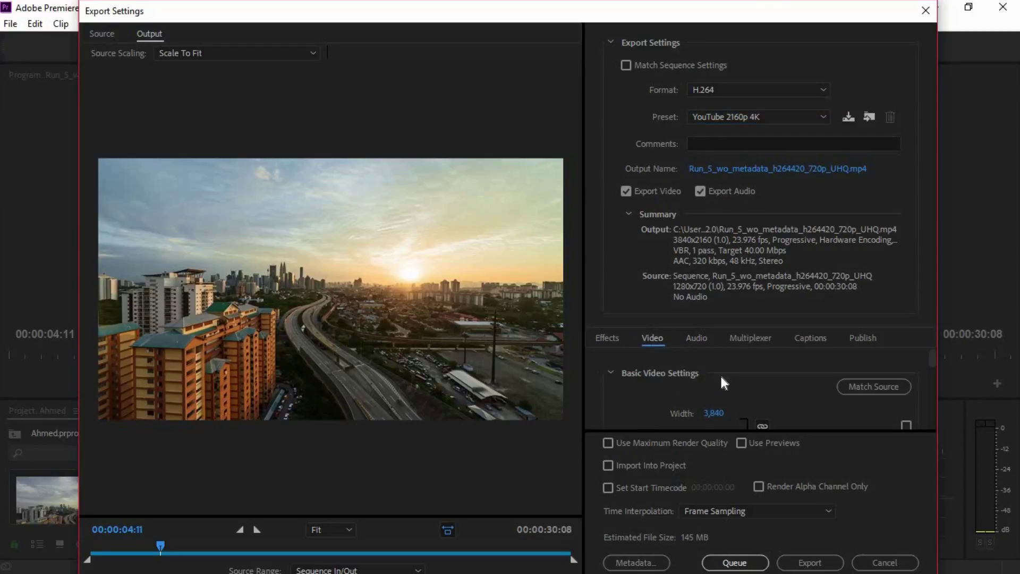
- Set Bitrate Encoding to VBR, 1 pass in the video Bitrate Settings
scroll(809, 390, down, 2)
scroll(808, 387, down, 2)
scroll(807, 387, down, 2)
scroll(808, 387, down, 1)
scroll(807, 386, down, 2)
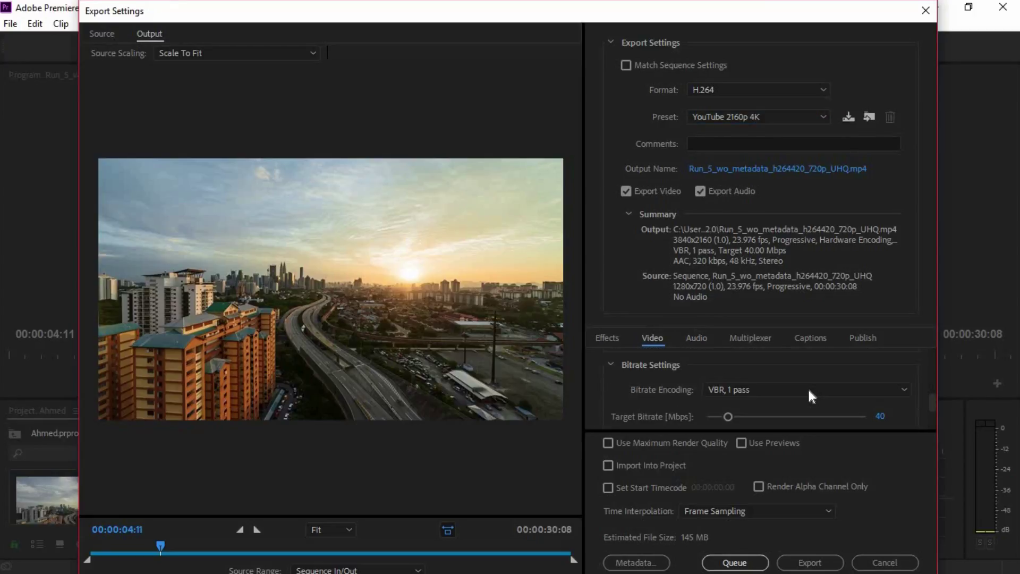
scroll(806, 391, down, 1)
scroll(858, 384, up, 1)
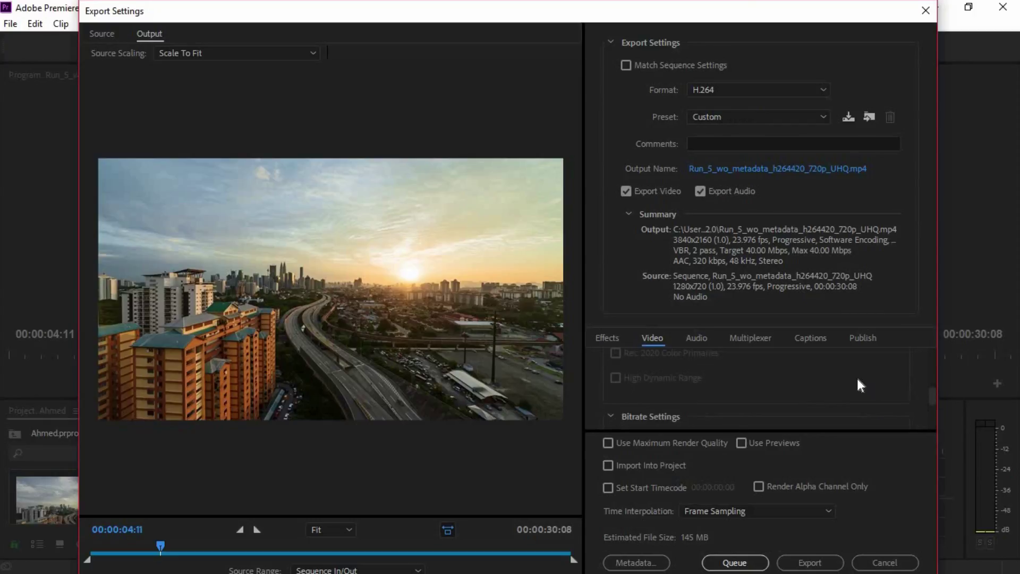
drag(935, 398, 934, 409)
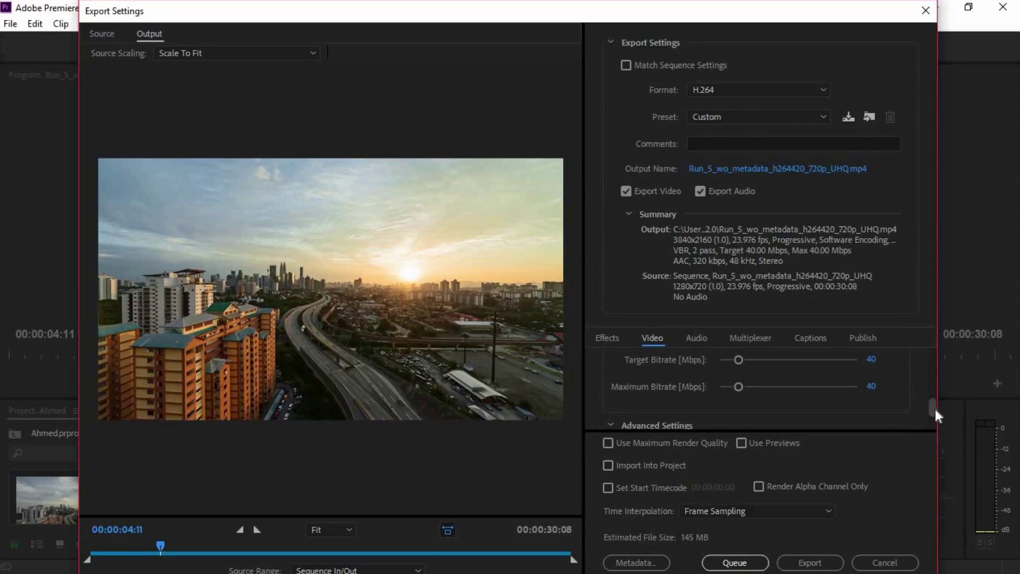
scroll(933, 406, up, 1)
click(869, 397)
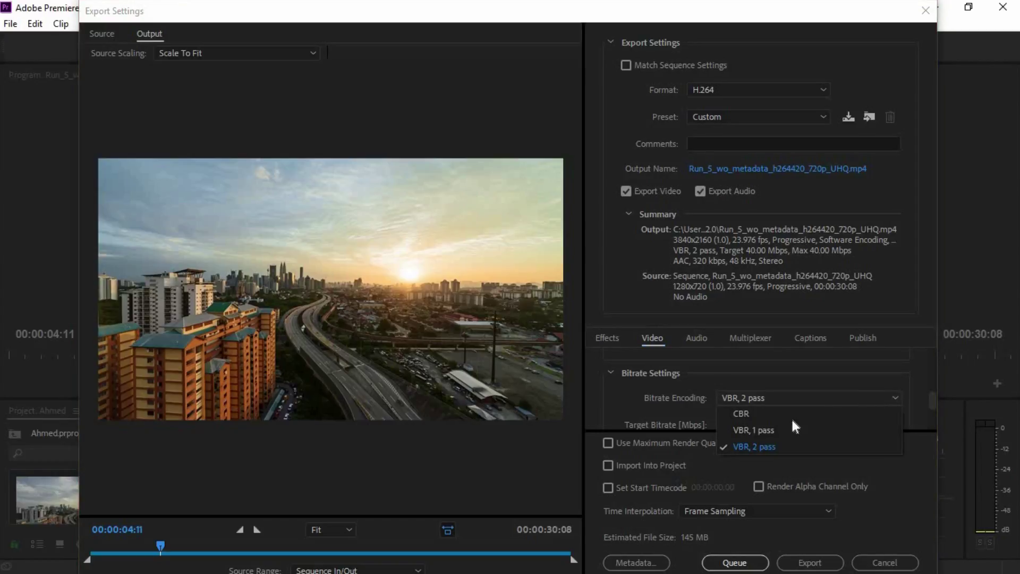
click(770, 429)
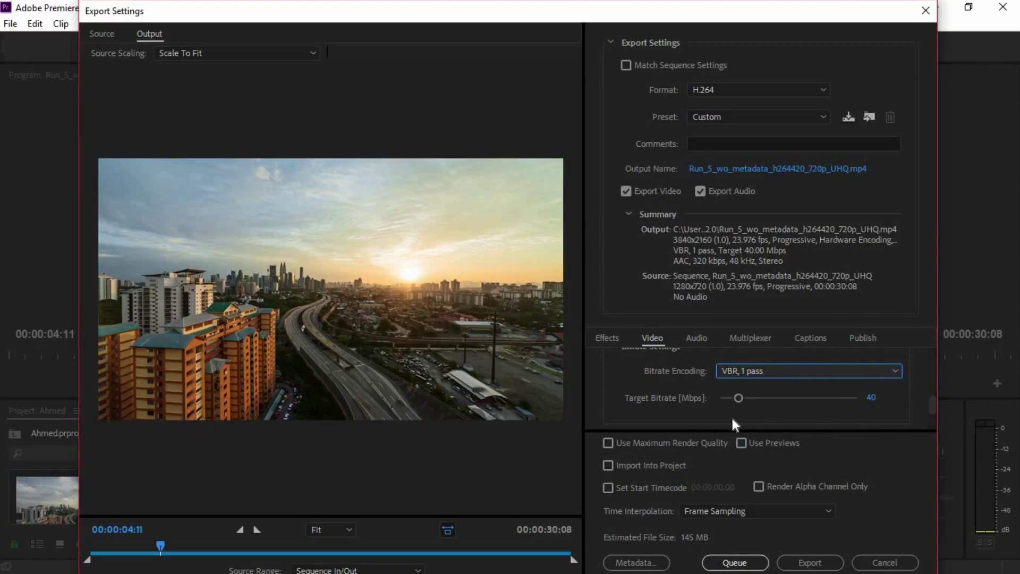
- Adjust the Target Bitrate slider to 59.77 Mbps, giving an estimated 217 MB
drag(737, 398, 736, 398)
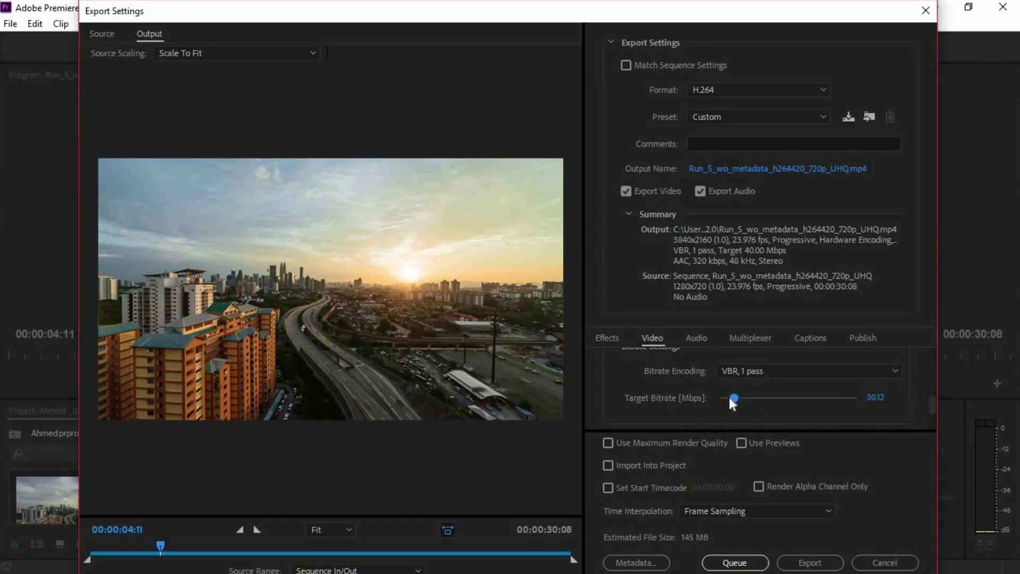
drag(735, 395, 804, 398)
drag(803, 398, 748, 397)
drag(933, 400, 932, 404)
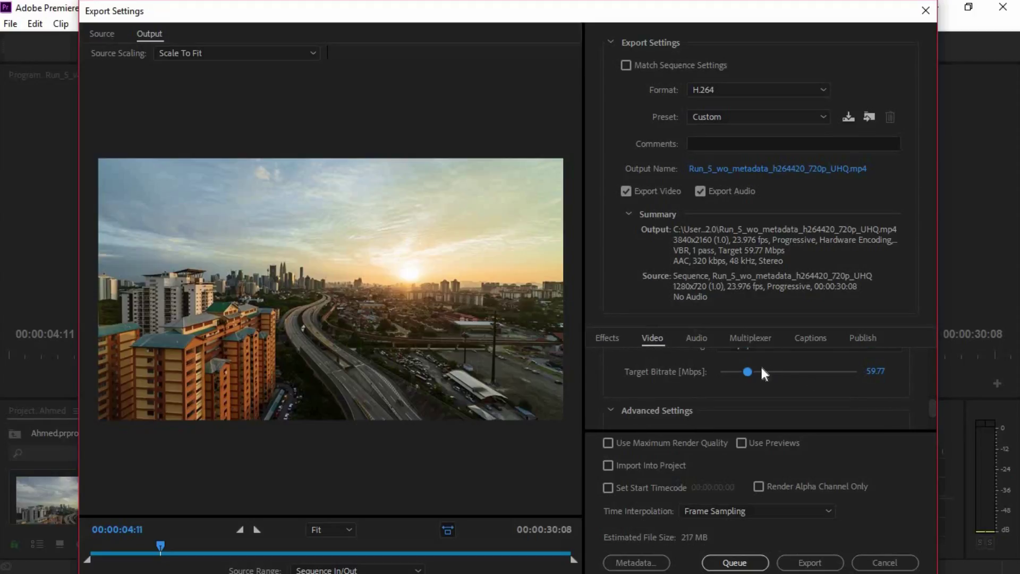
- Review the audio export settings
click(698, 336)
drag(932, 352, 892, 363)
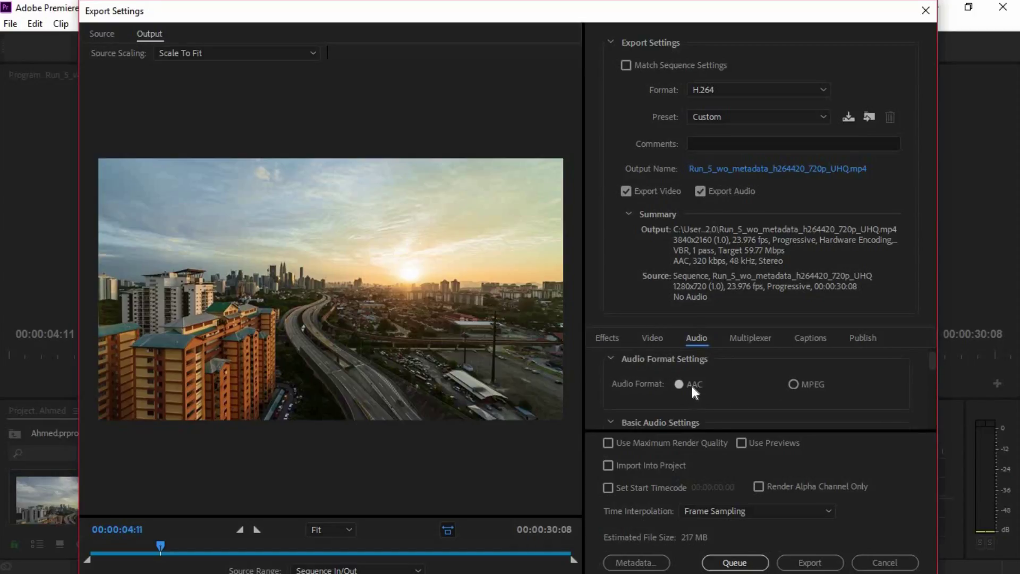
drag(933, 358, 951, 427)
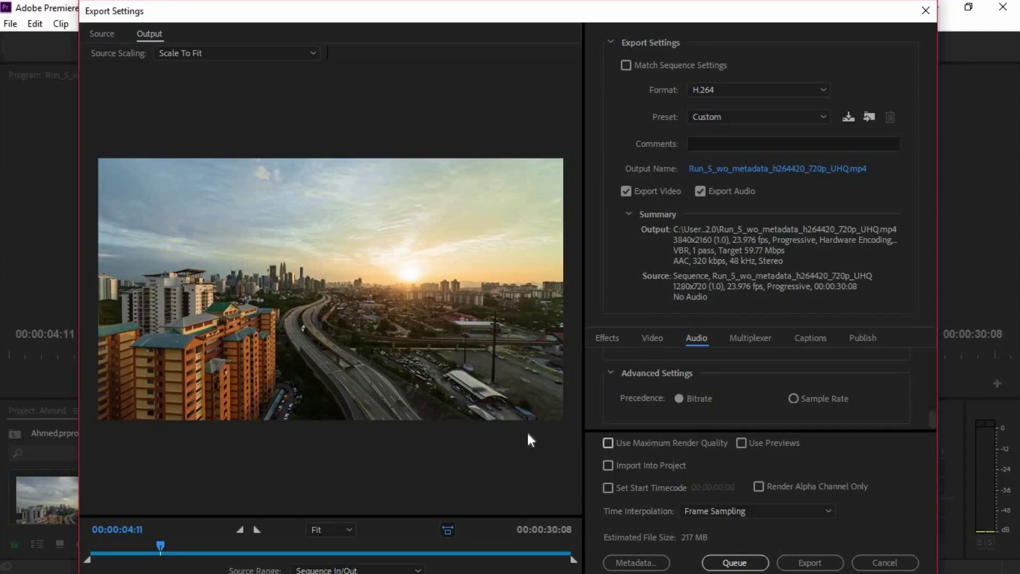
- Preview frames at 17 seconds and near the end, then start the export
click(392, 546)
click(509, 546)
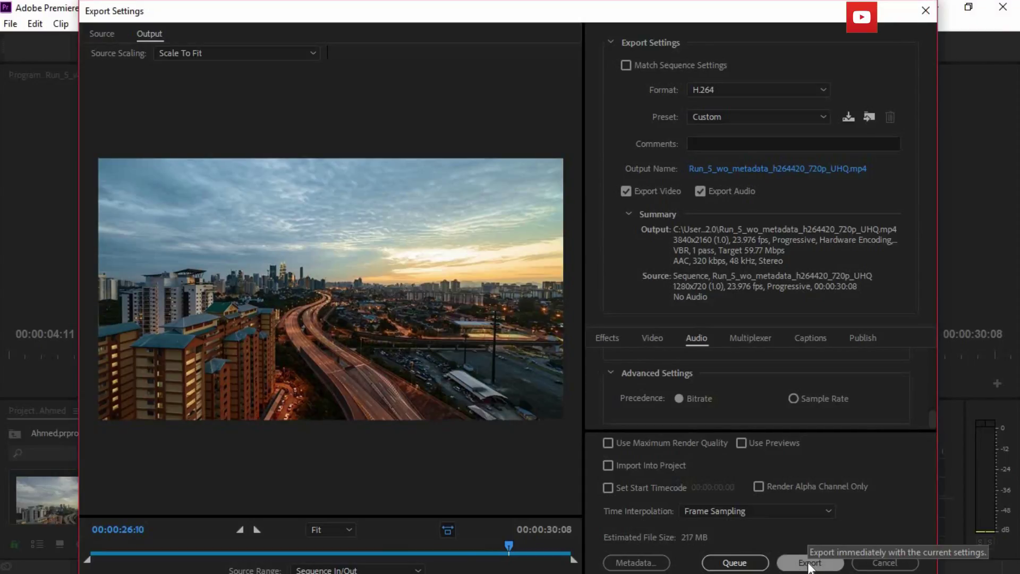
click(810, 563)
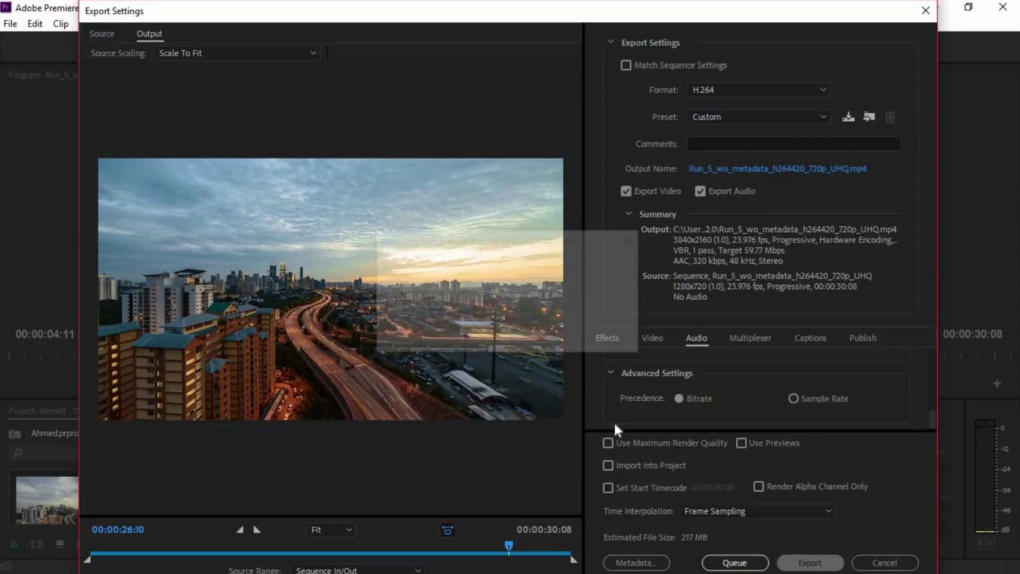